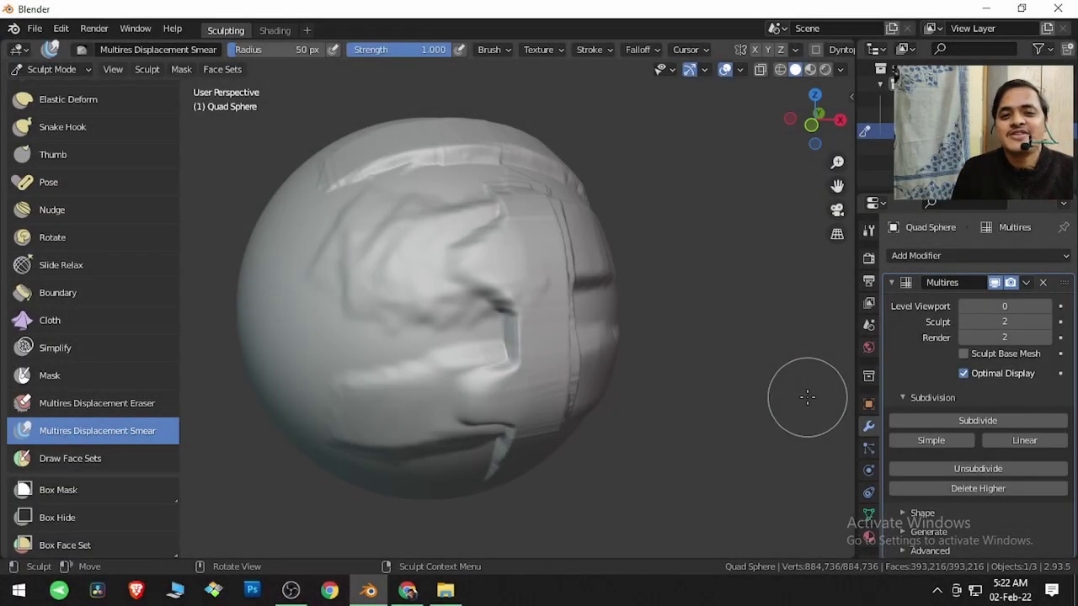
Start a new file from the Sculpting template, discarding the unsaved sculpt
left_click(34, 29)
mouse_move(48, 50)
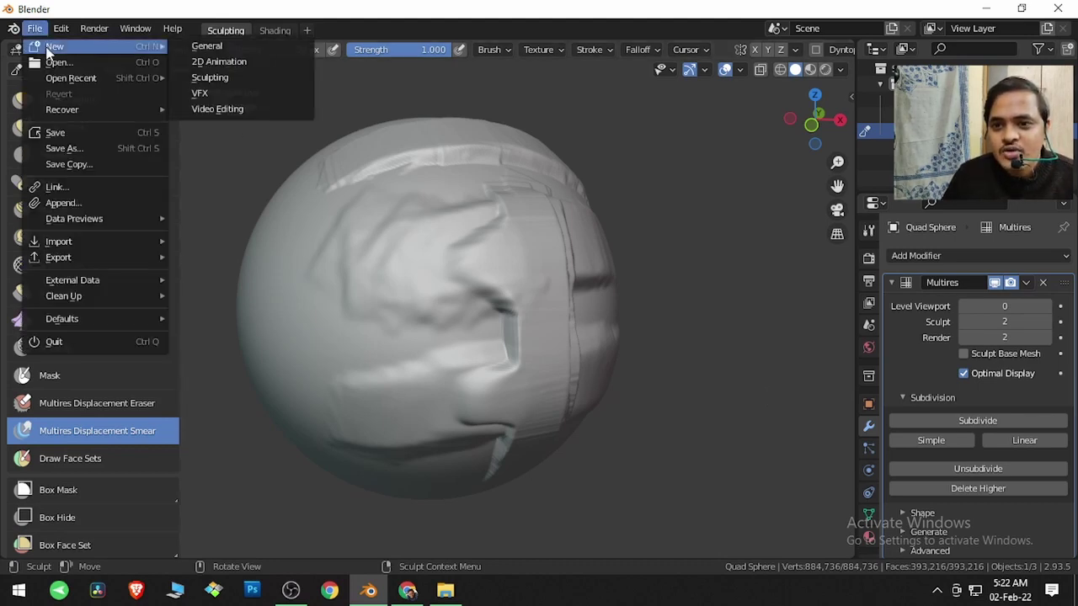
left_click(210, 78)
left_click(570, 327)
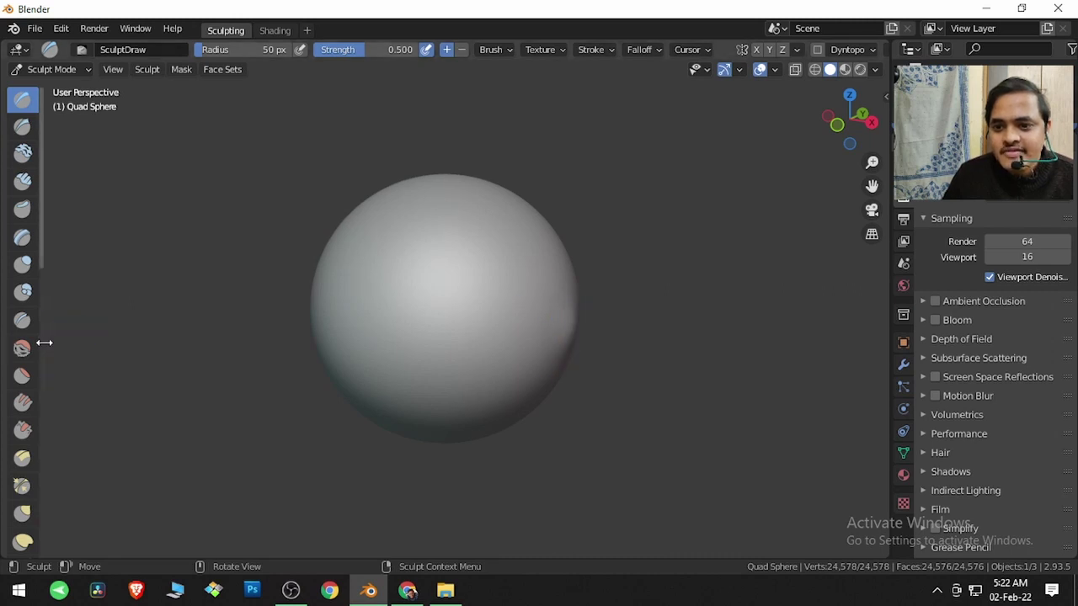
Widen the sculpt toolbar to show full tool names and select the Clay Strips brush
left_click_drag(44, 343, 115, 344)
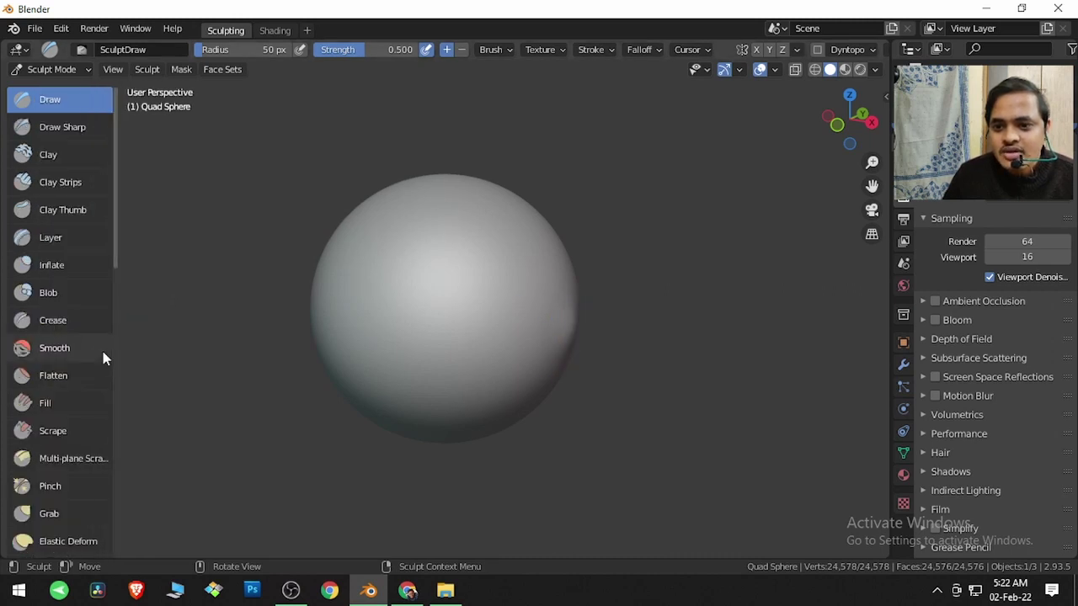
left_click_drag(115, 346, 147, 358)
scroll(127, 369, "down", 10)
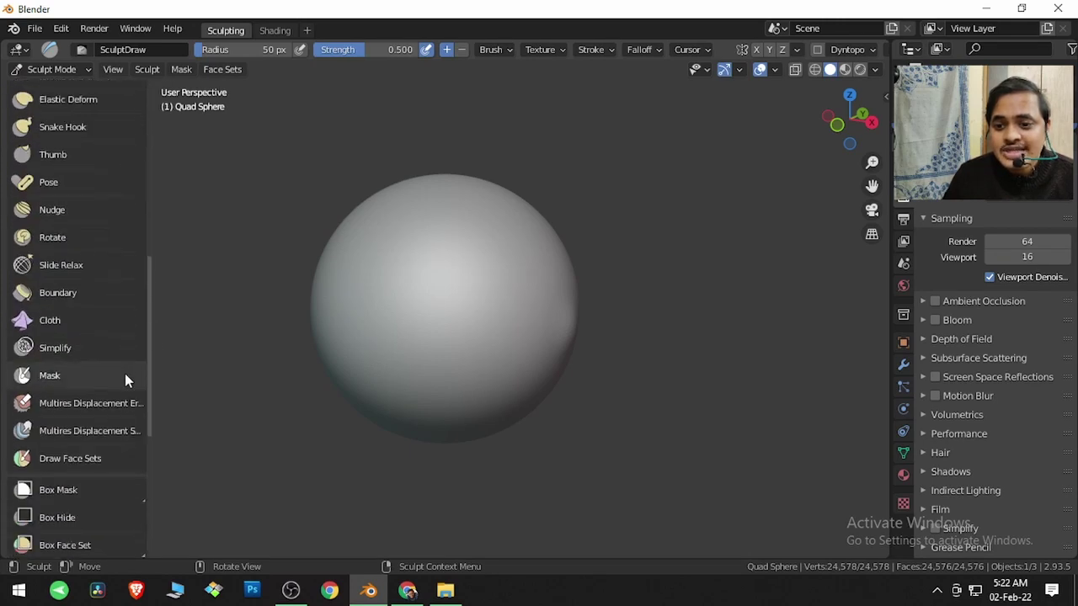
scroll(124, 376, "down", 1)
left_click_drag(154, 404, 172, 404)
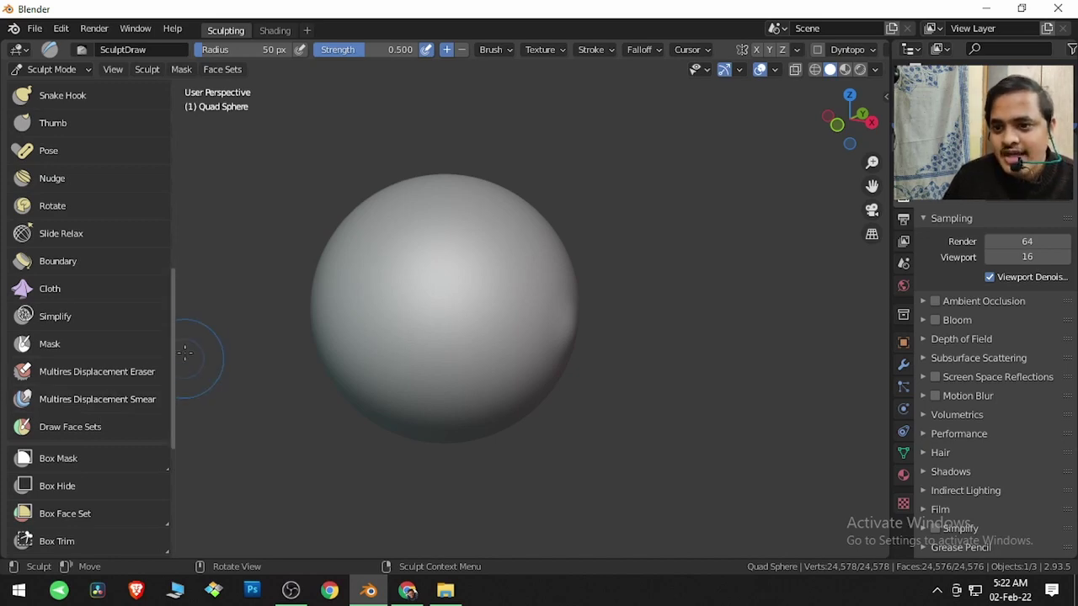
scroll(71, 219, "up", 11)
scroll(69, 220, "up", 3)
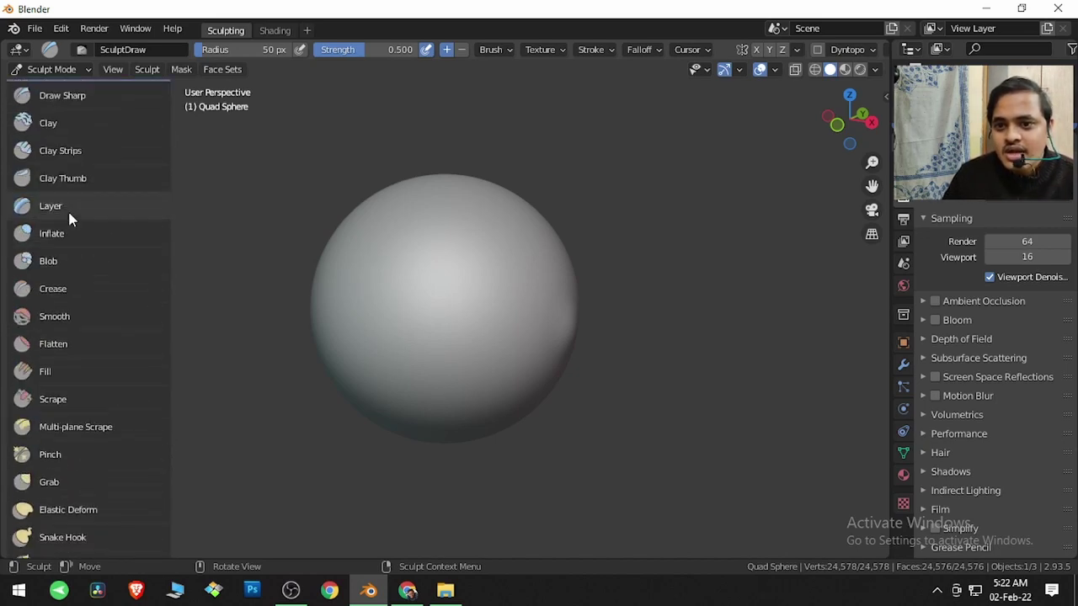
left_click(95, 157)
Drag two Clay Strips bands across the sphere's middle and lower front
mouse_move(373, 284)
left_mouse_down()
mouse_move(543, 286)
mouse_move(354, 293)
left_mouse_up()
mouse_move(385, 375)
left_mouse_down()
mouse_move(543, 362)
mouse_move(429, 362)
mouse_move(539, 363)
left_mouse_up()
scroll(137, 422, "down", 10)
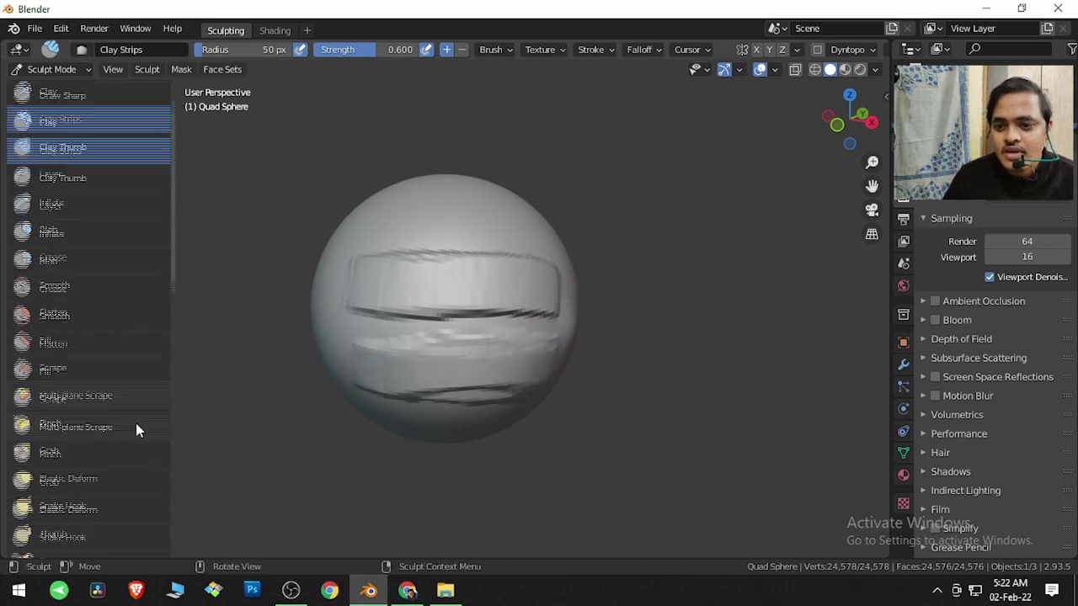
scroll(138, 425, "down", 3)
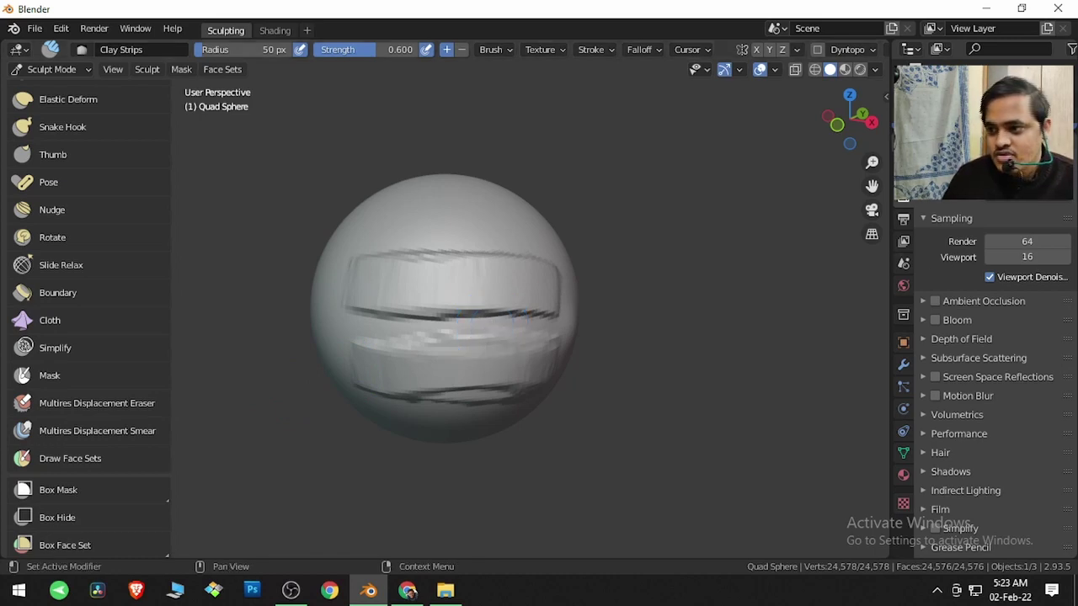
Add a Multiresolution modifier to the quad sphere and widen the properties panel
scroll(909, 408, "up", 3)
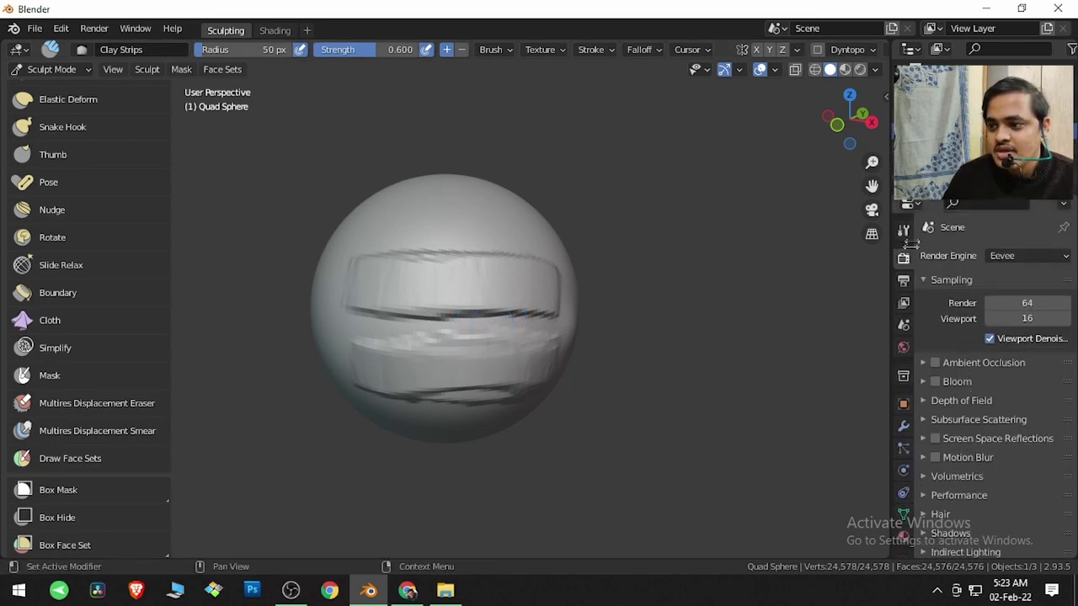
left_click(903, 427)
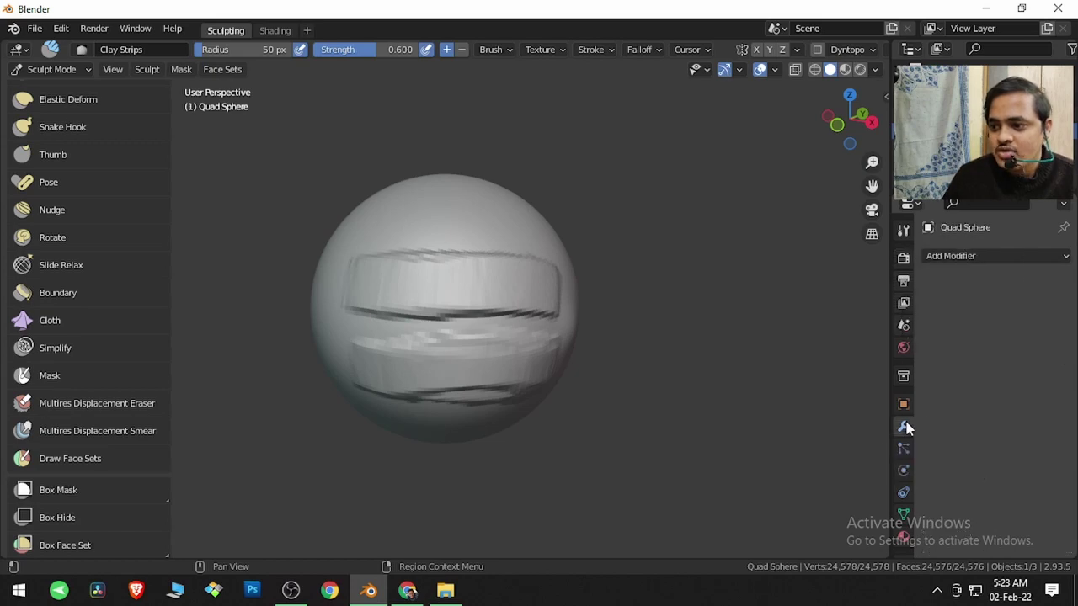
left_click(972, 258)
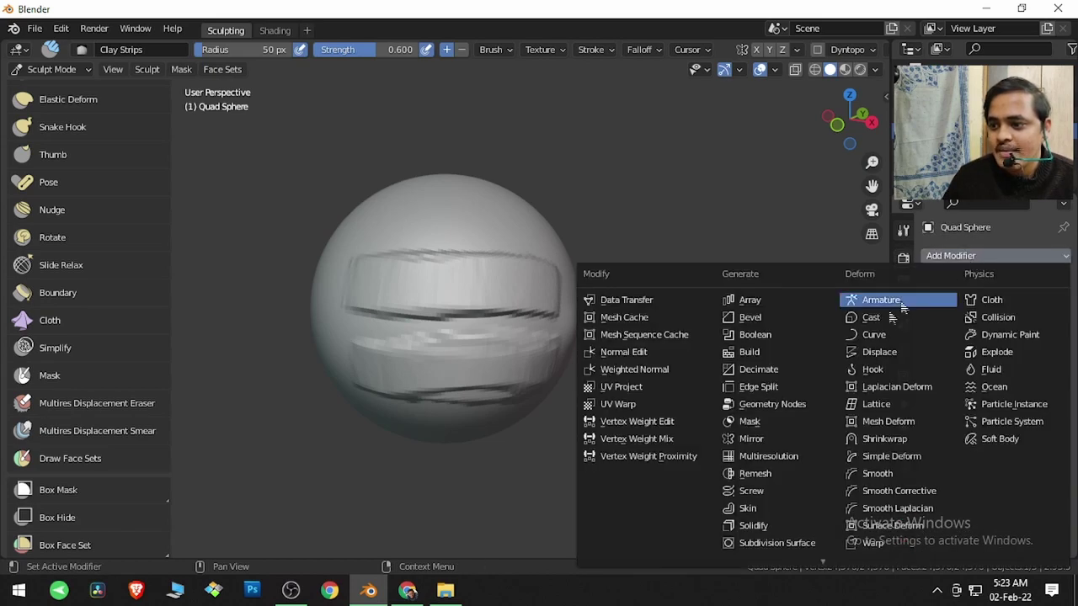
left_click(781, 461)
left_click_drag(896, 373, 840, 375)
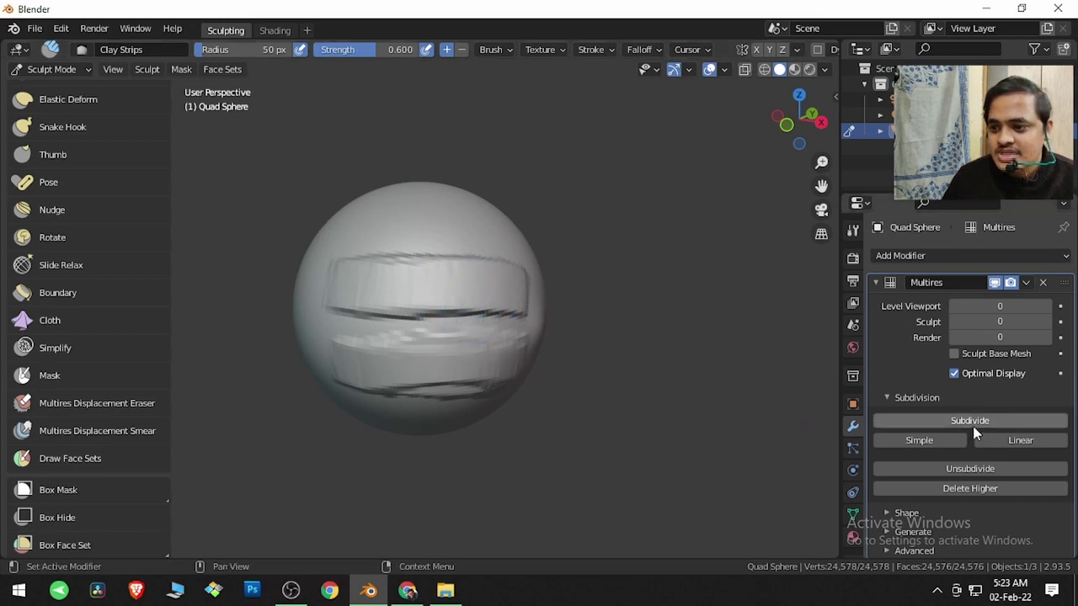
left_click(725, 70)
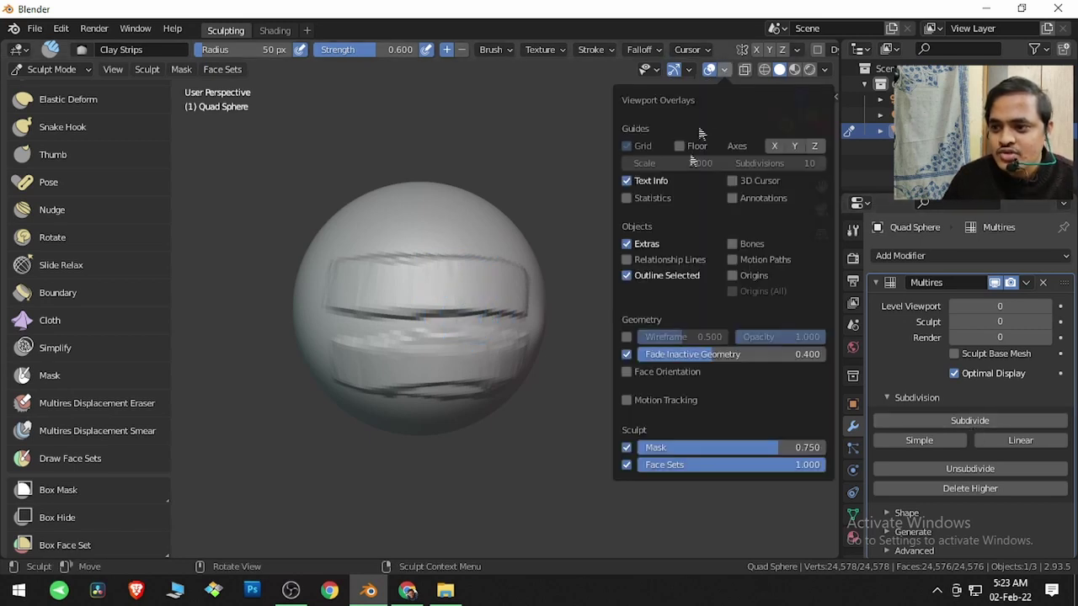
Turn on the wireframe overlay and subdivide the Multires modifier twice to level 2
left_click(626, 337)
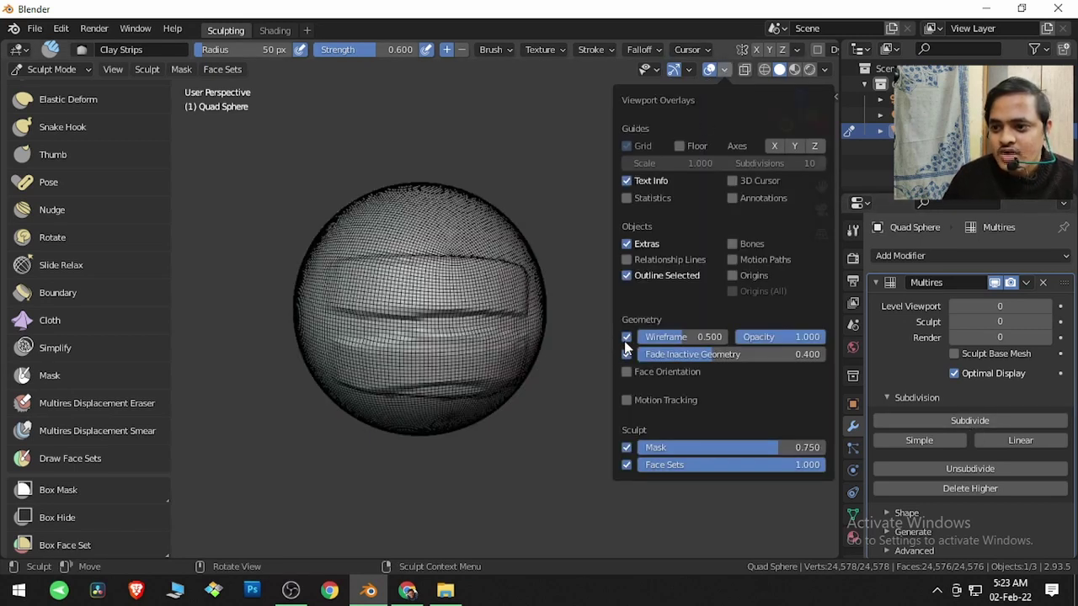
scroll(505, 303, "up", 4)
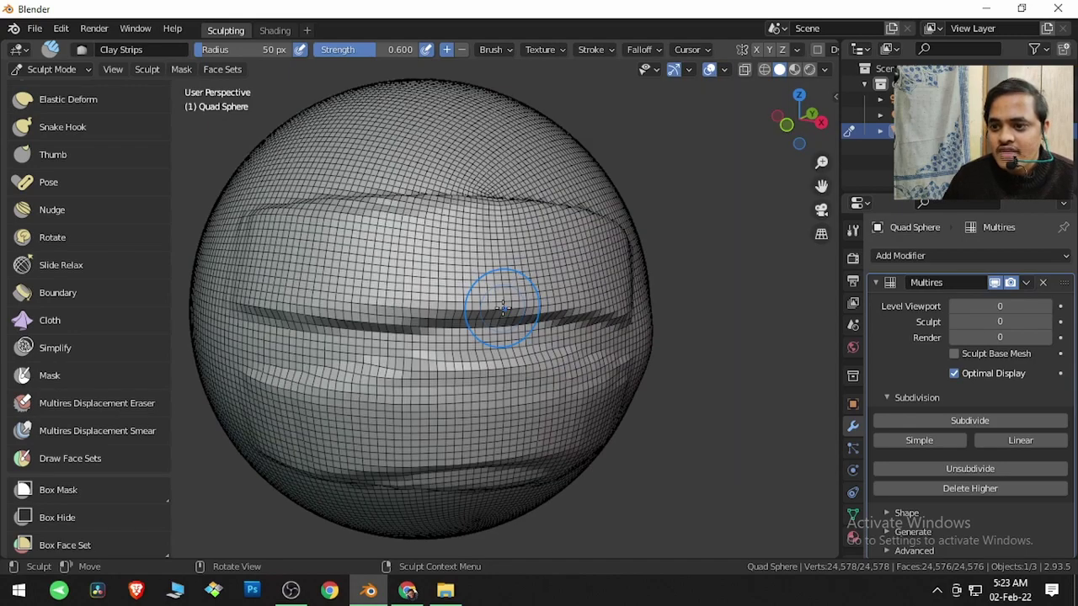
left_click(906, 422)
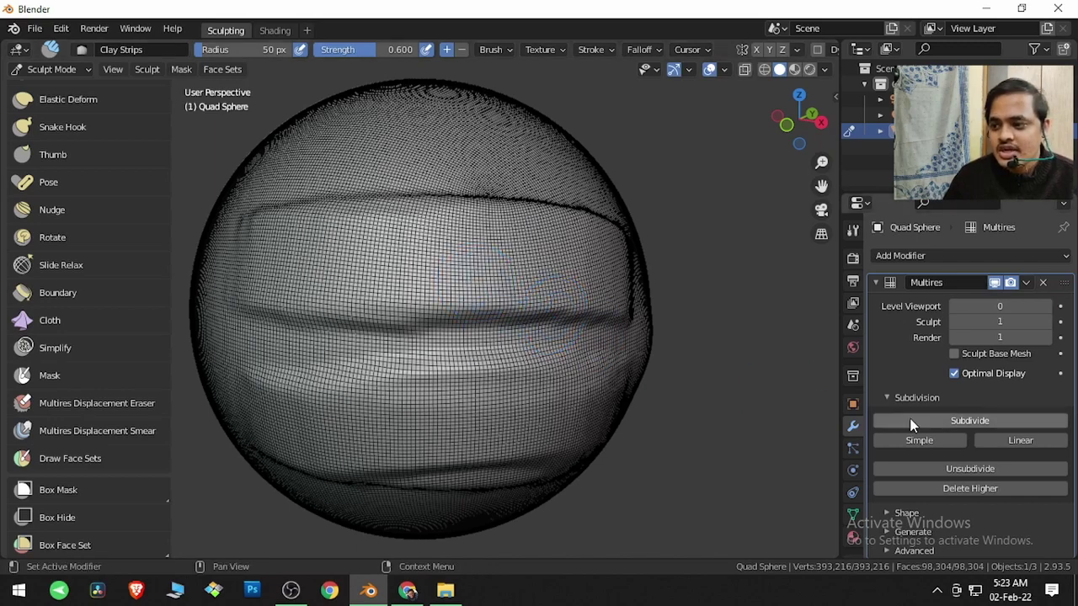
left_click(909, 421)
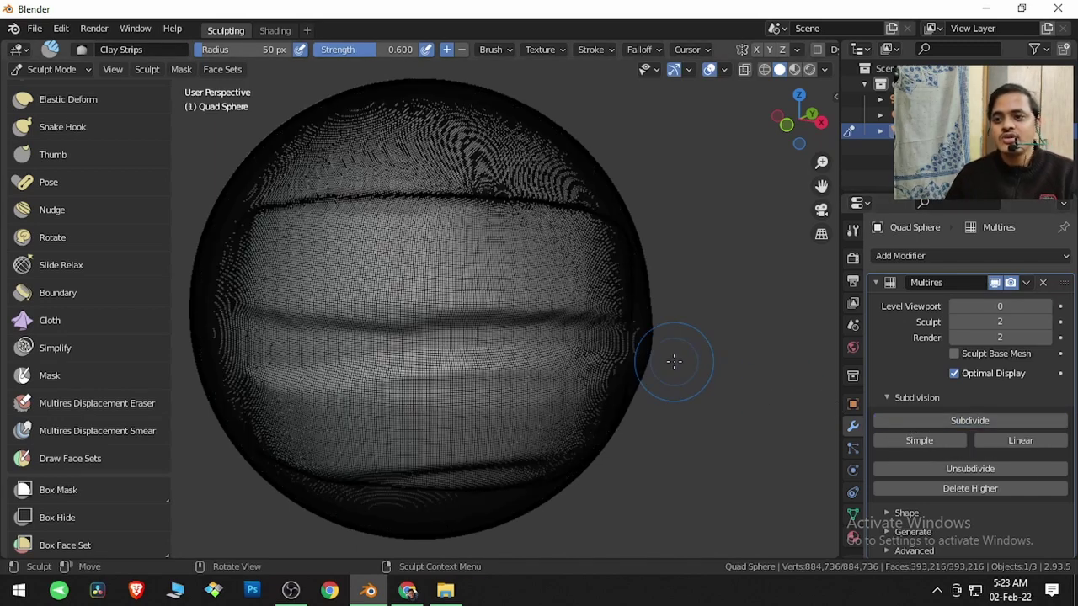
scroll(674, 362, "up", 5)
scroll(665, 363, "down", 5)
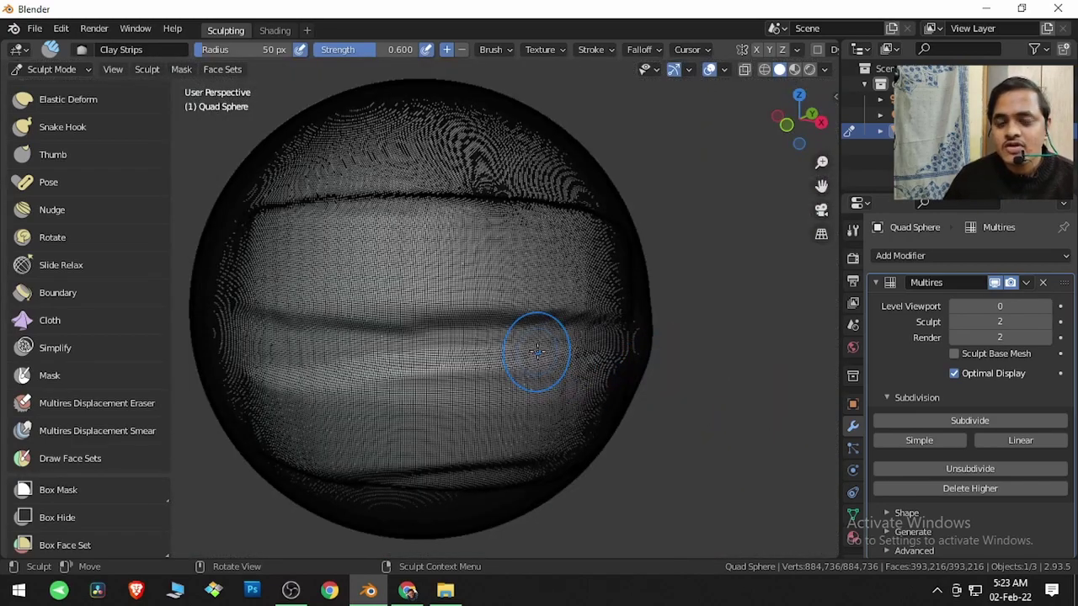
left_click(724, 69)
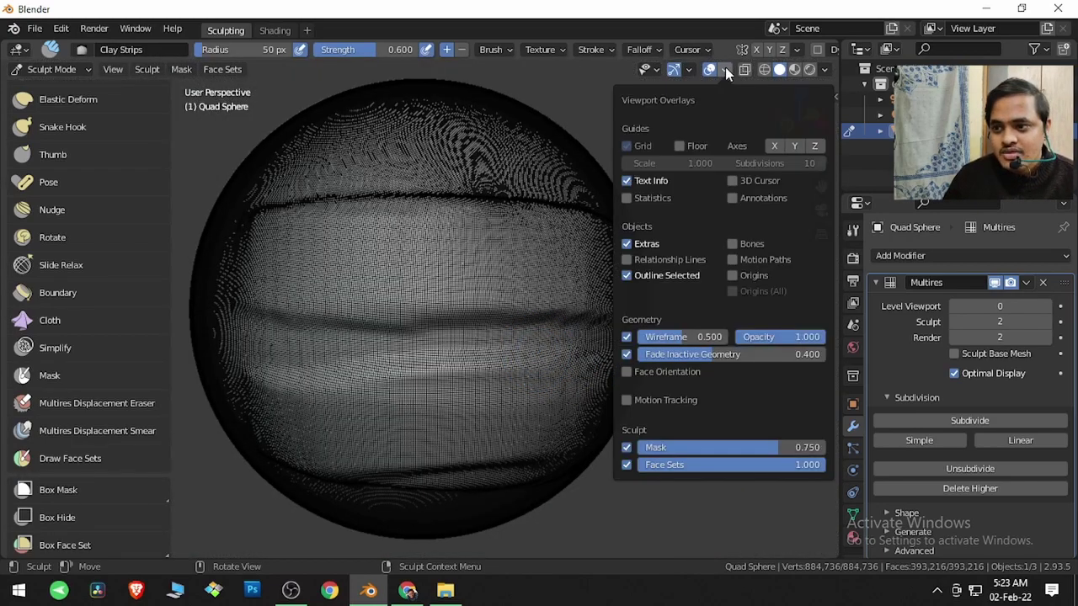
Hide the wireframe and sculpt a vertical clay strip crossing the horizontal band
left_click(627, 337)
scroll(530, 298, "down", 3)
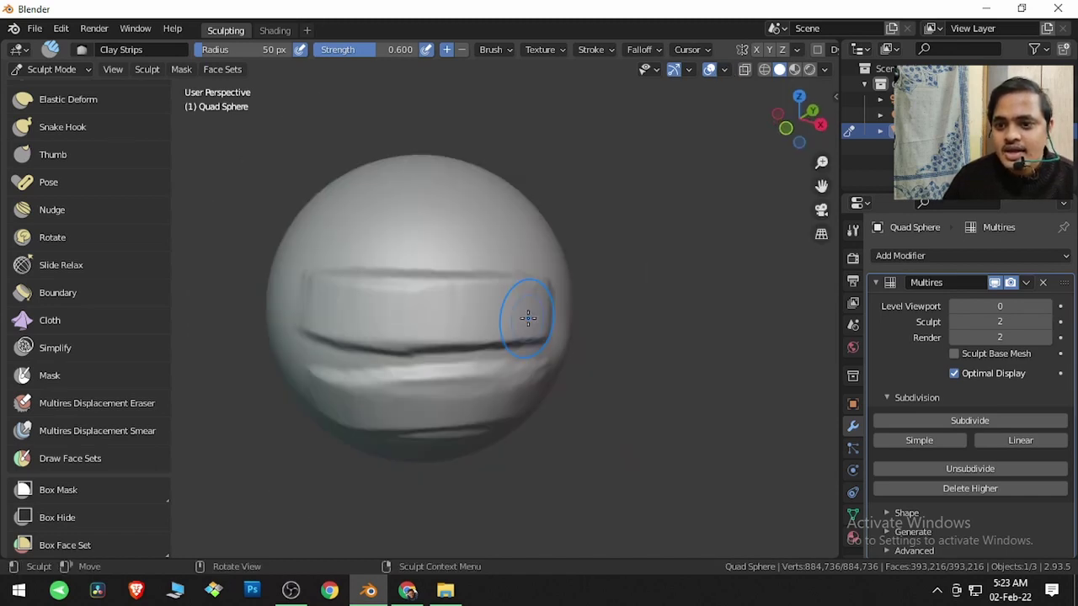
middle_click_drag(527, 317, 542, 294)
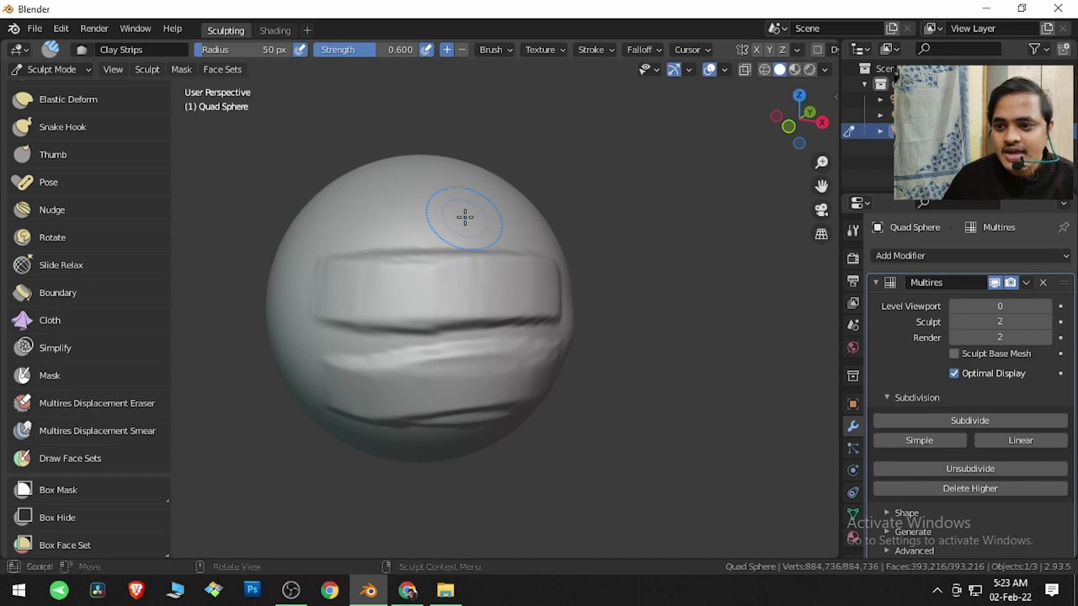
mouse_move(465, 217)
left_mouse_down()
mouse_move(471, 417)
mouse_move(455, 232)
mouse_move(480, 431)
mouse_move(448, 221)
mouse_move(464, 435)
left_mouse_up()
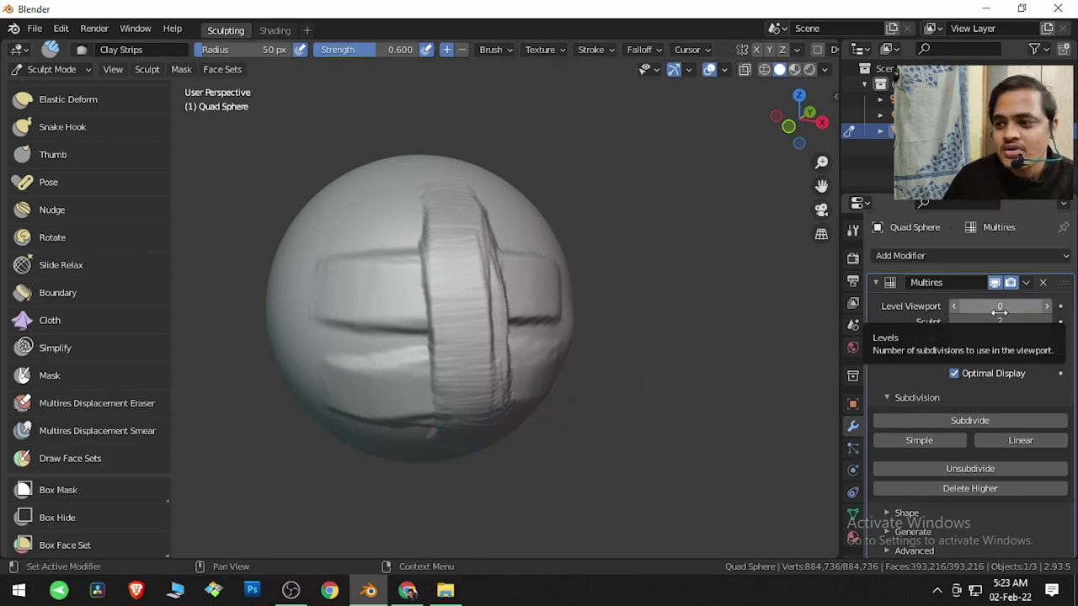
Drop the Multires sculpt level to 0 to inspect the sphere, then raise it to 1
left_click(954, 323)
left_click(954, 322)
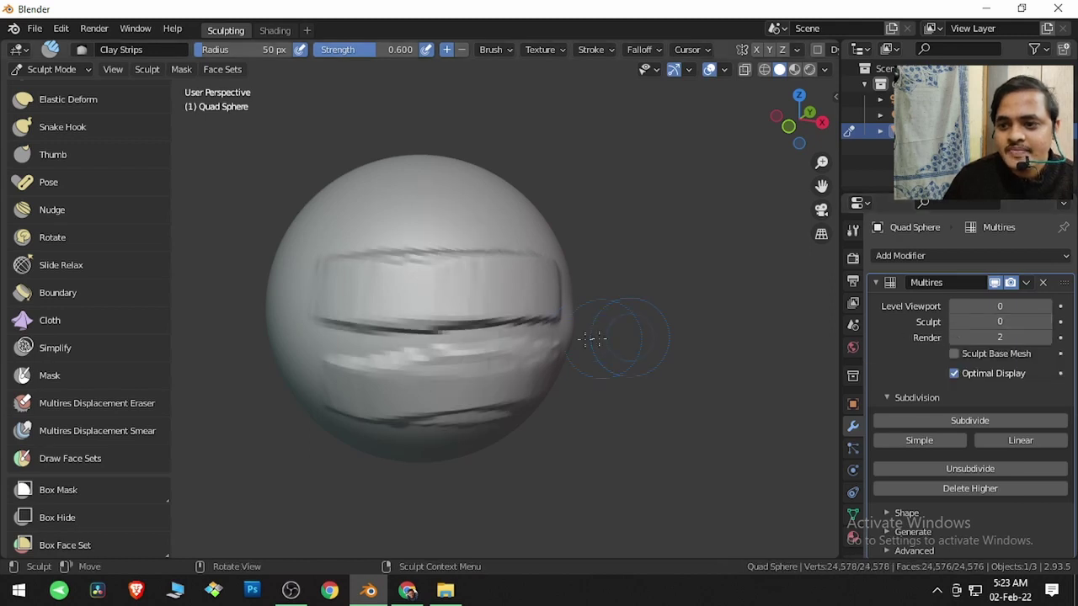
middle_click_drag(608, 322, 612, 291)
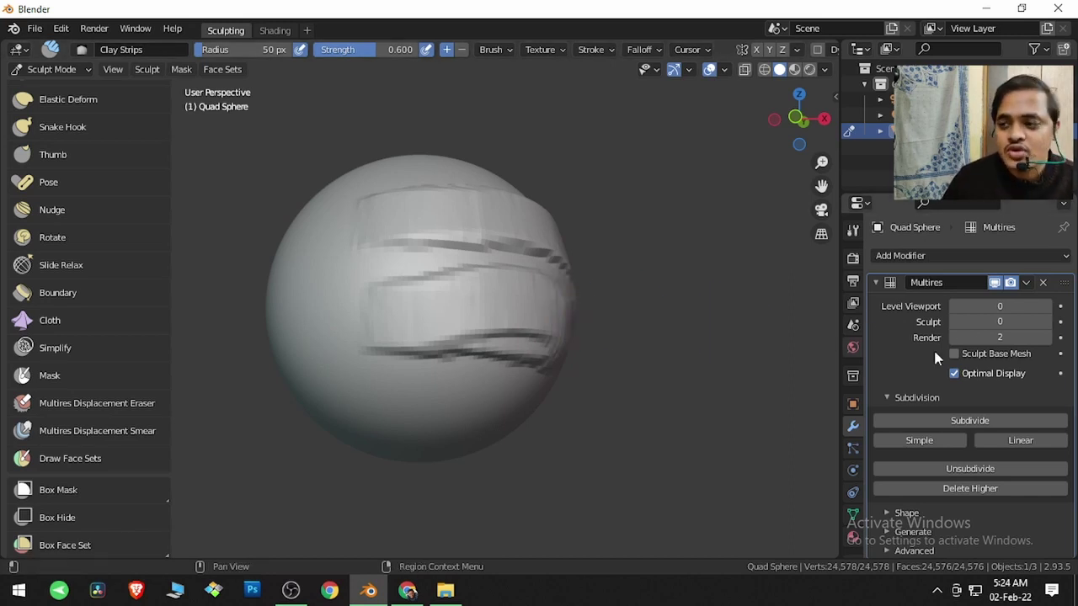
left_click(1048, 324)
Raise the Multires sculpt level back to 2 and switch to the Multires Displacement Smear brush
left_click(1048, 323)
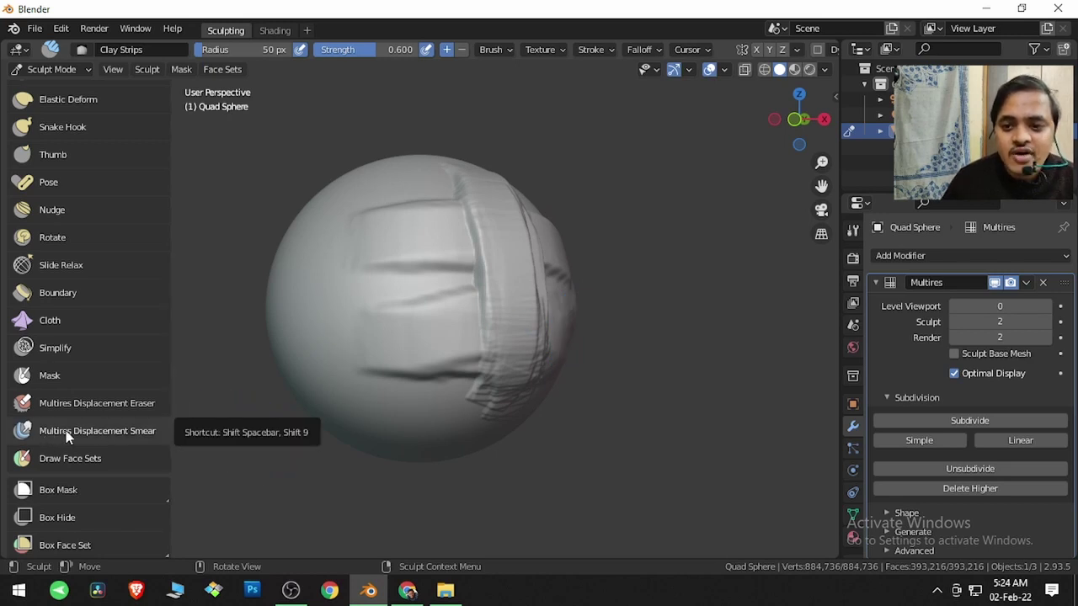
left_click(111, 430)
middle_click_drag(342, 364, 477, 317)
scroll(422, 326, "up", 5)
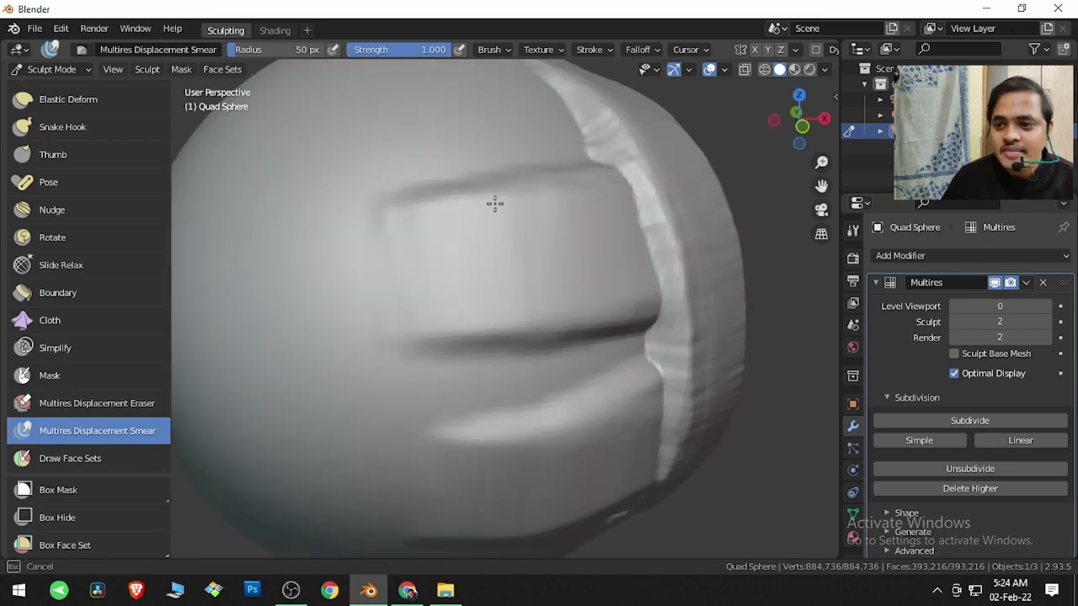
Smear the notch at the strips' crossing into a lip and push the vertical strip's edge left
middle_click_drag(492, 264, 513, 303)
middle_click_drag(570, 323, 562, 341)
mouse_move(562, 340)
left_mouse_down()
mouse_move(530, 336)
mouse_move(565, 348)
mouse_move(538, 353)
mouse_move(564, 375)
mouse_move(493, 385)
mouse_move(553, 390)
mouse_move(506, 404)
mouse_move(548, 396)
left_mouse_up()
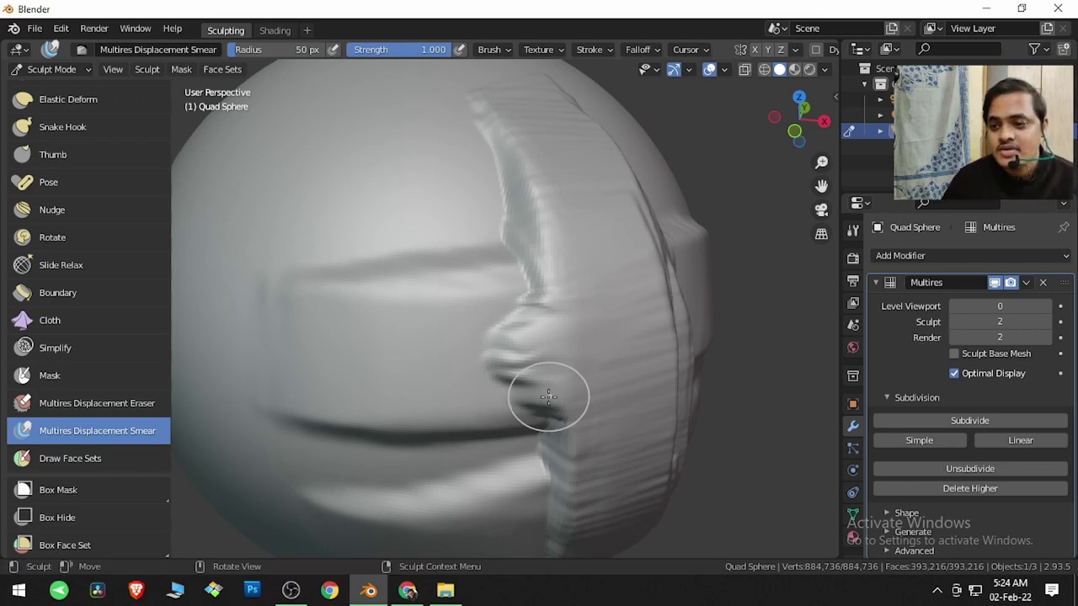
middle_click_drag(548, 396, 509, 362)
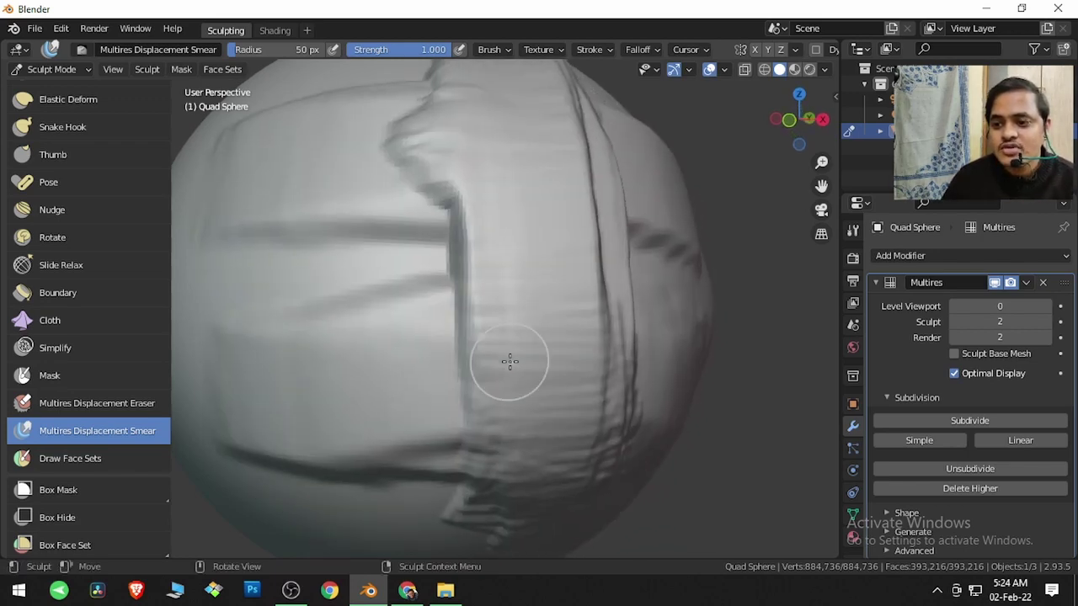
mouse_move(464, 320)
left_mouse_down()
mouse_move(428, 335)
mouse_move(473, 330)
mouse_move(412, 341)
mouse_move(462, 358)
mouse_move(414, 364)
mouse_move(465, 375)
mouse_move(417, 394)
left_mouse_up()
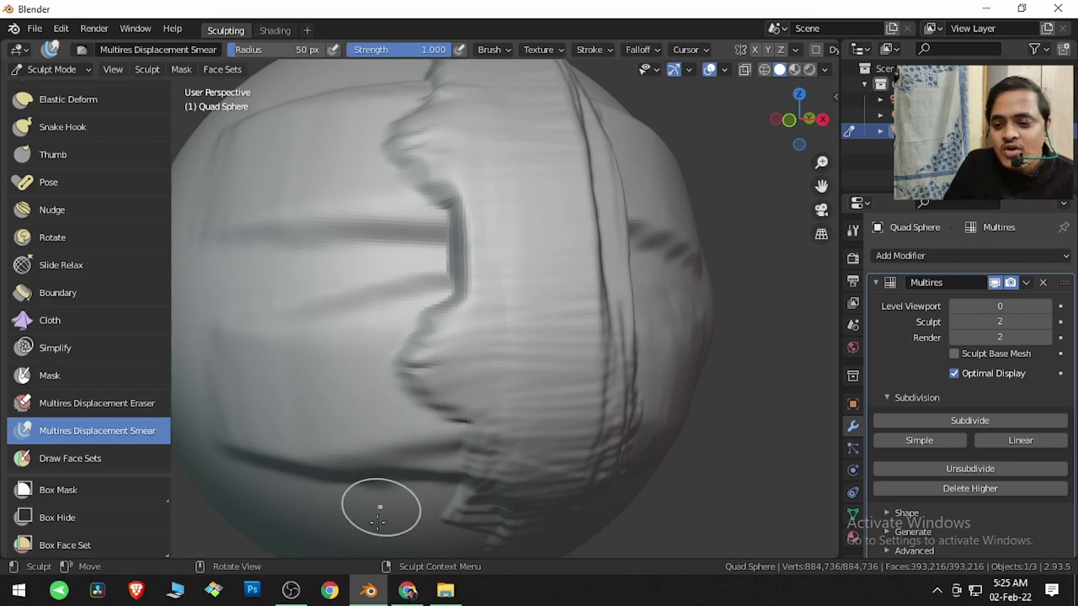
Search YouTube for 'blender veda' and pause the Blender Hindi Mask Brush video
left_click(408, 589)
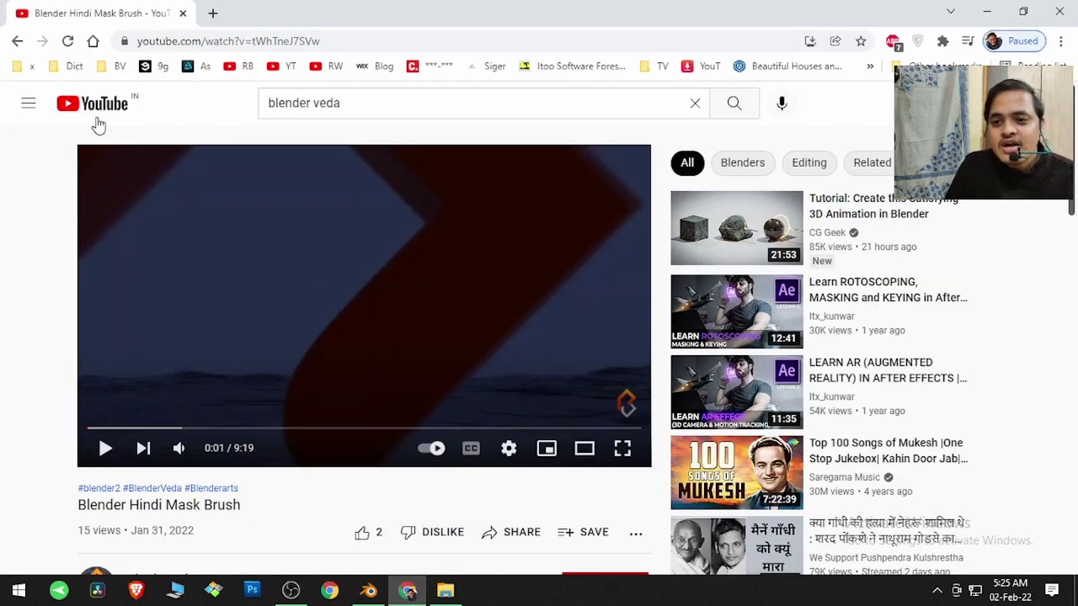
left_click(720, 115)
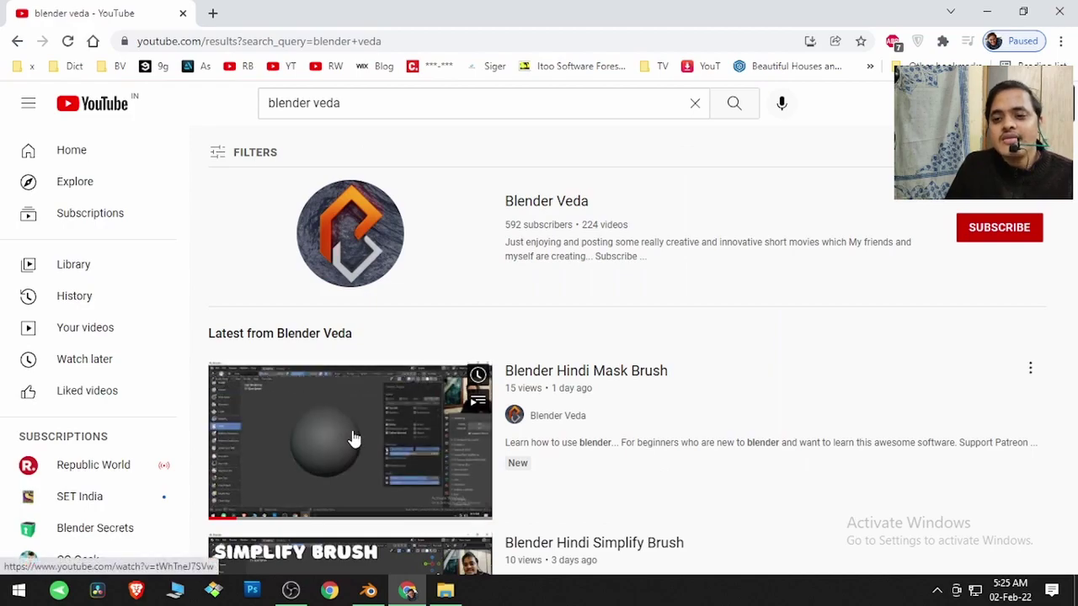
left_click(354, 438)
left_click(302, 323)
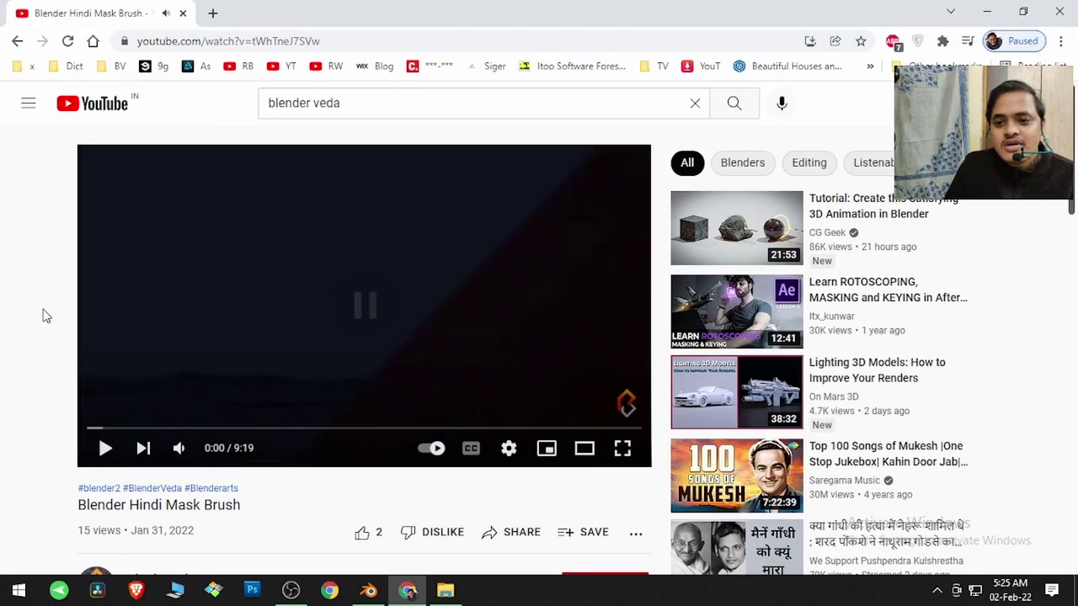
Expand the video description and select the Patreon link text
scroll(43, 310, "down", 3)
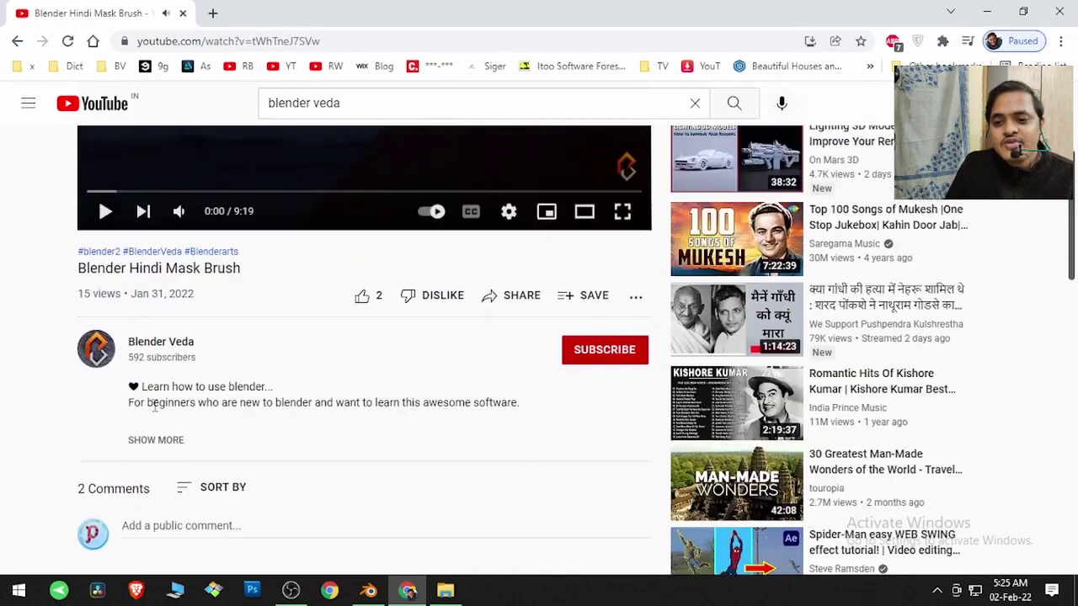
double_click(158, 442)
scroll(147, 451, "down", 1)
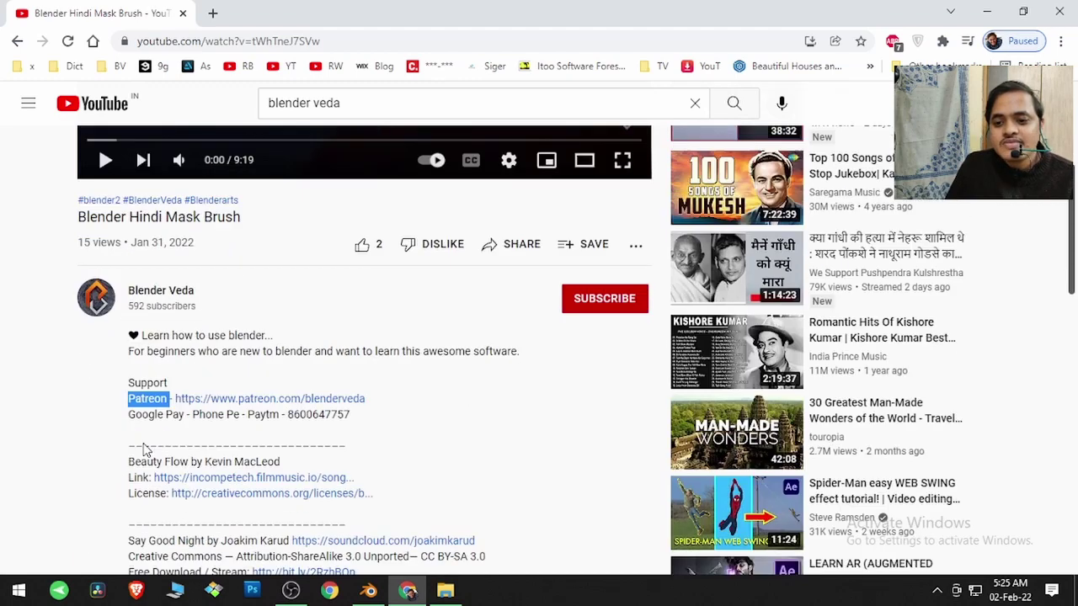
scroll(143, 450, "down", 1)
left_click(154, 368)
double_click(143, 371)
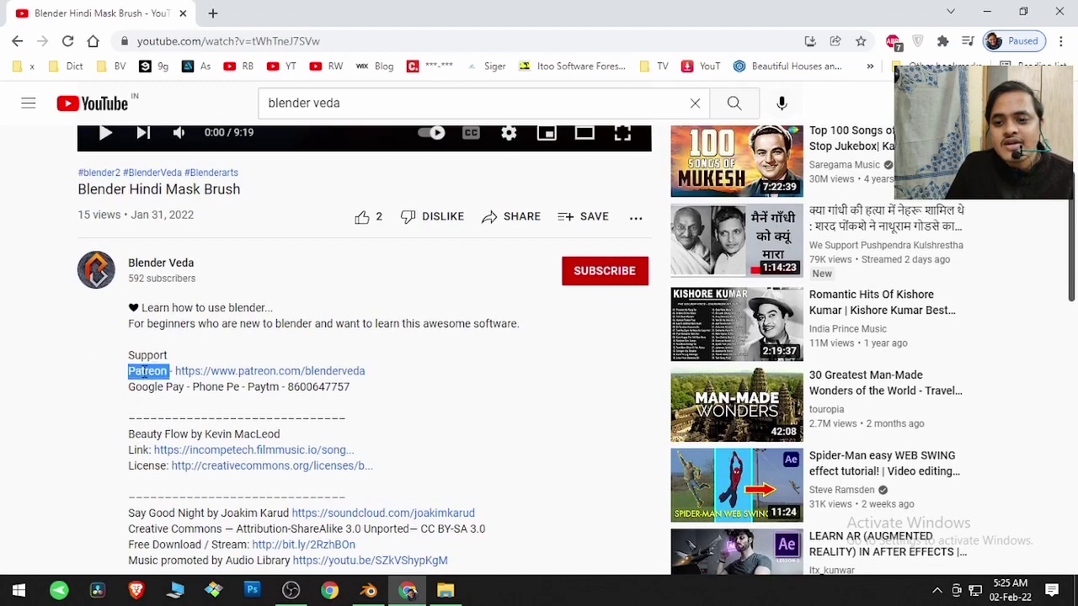
Open the Blender Veda Patreon page and scroll to its $1, $3 and $9 membership tiers
left_click(241, 371)
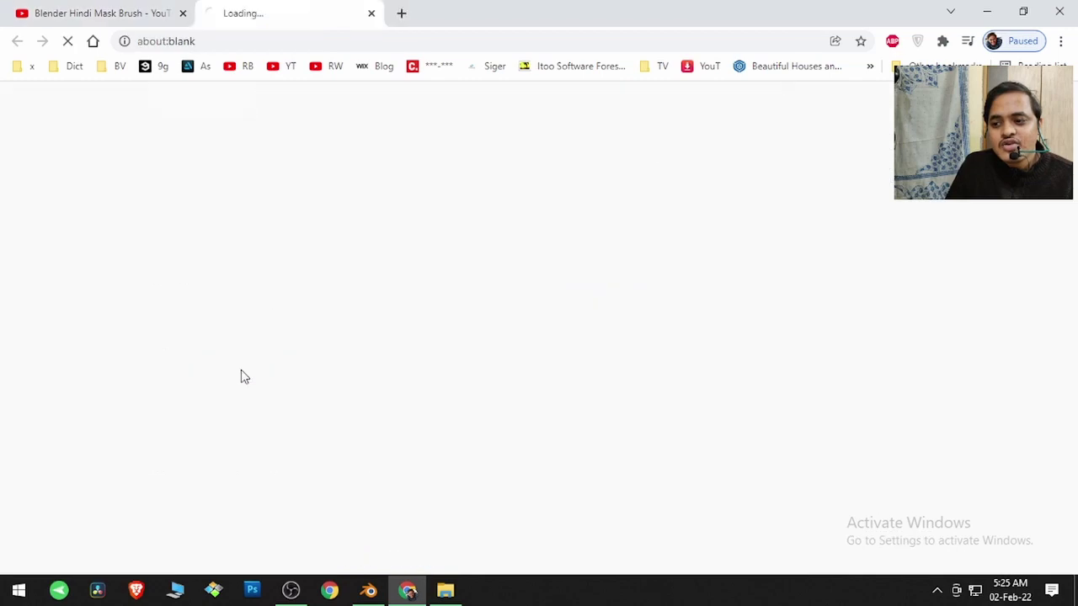
scroll(407, 348, "down", 3)
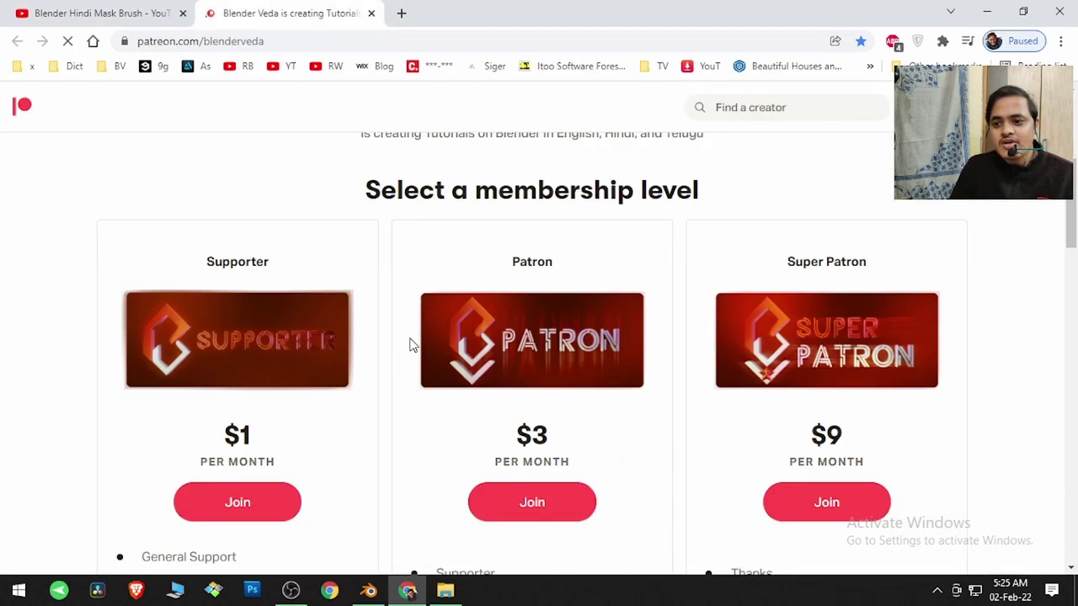
scroll(399, 346, "down", 1)
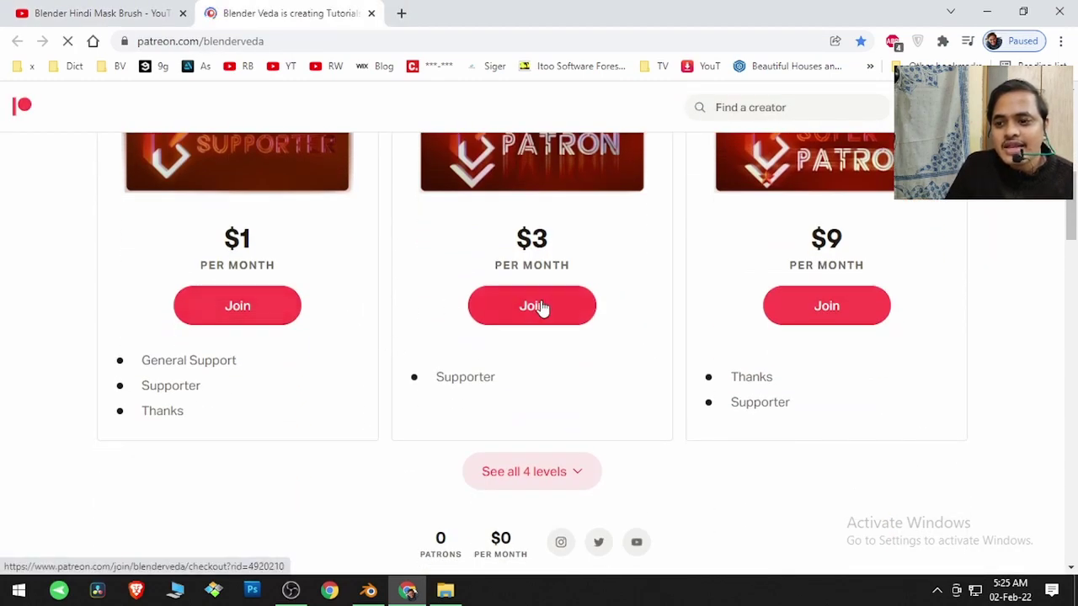